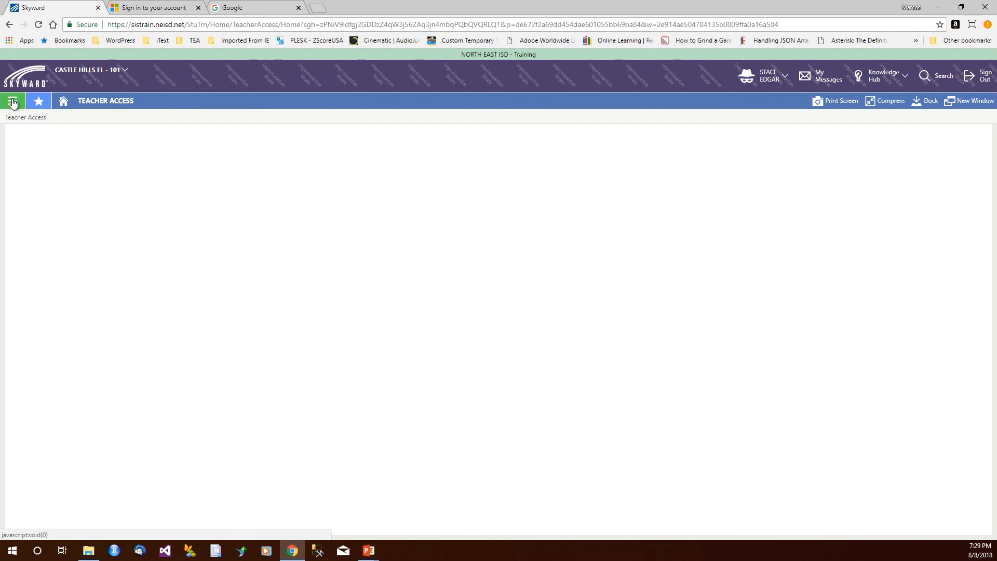
Step: Open the Gradebook assignment list for the LANGUAGE ARTS Section 04 Period 2 class
left_click(13, 103)
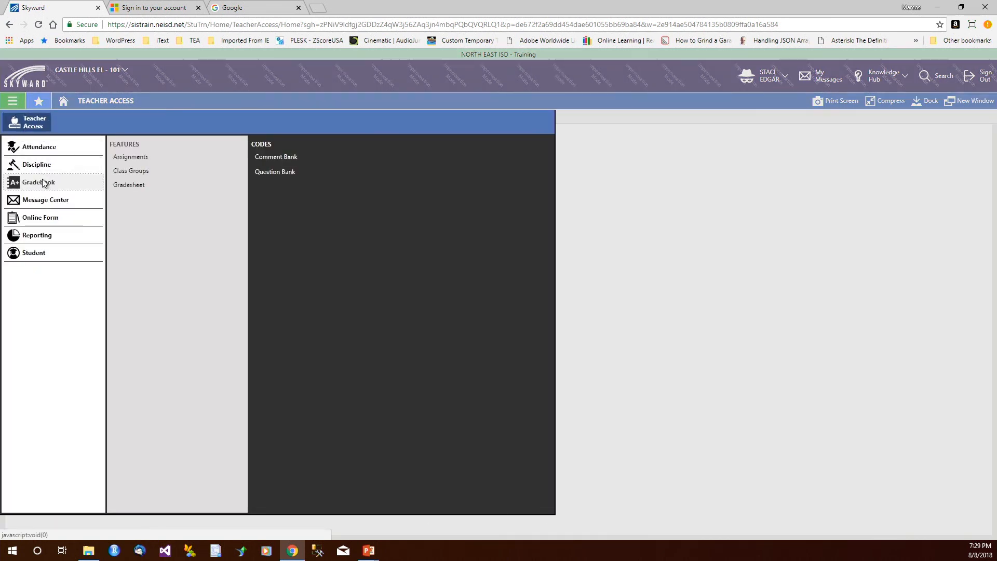
left_click(133, 158)
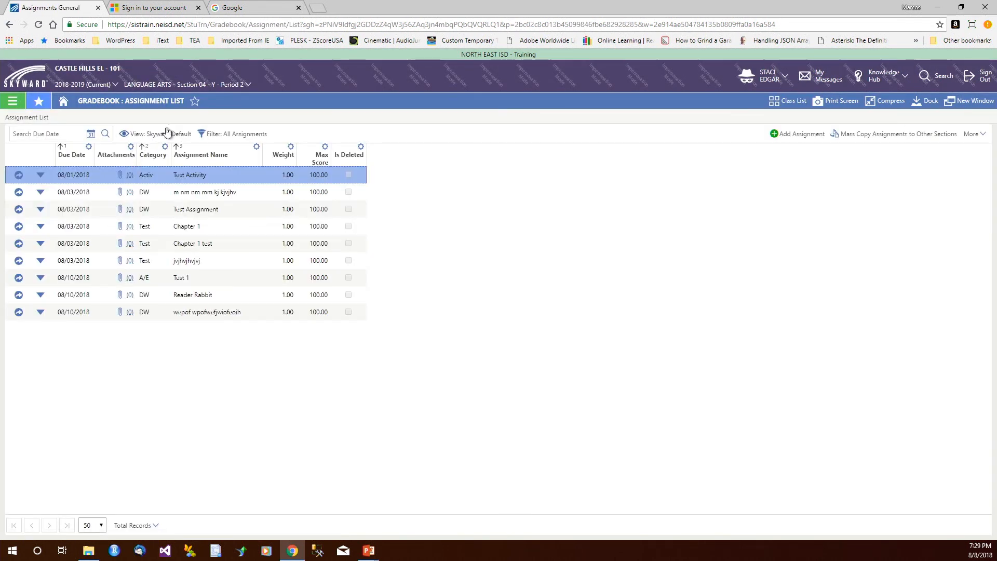
left_click(163, 87)
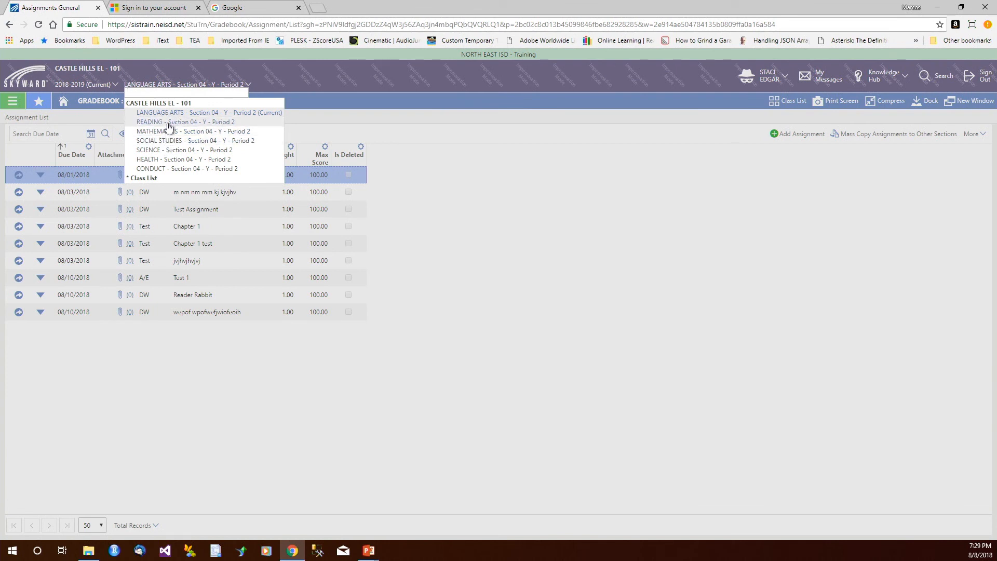
left_click(171, 123)
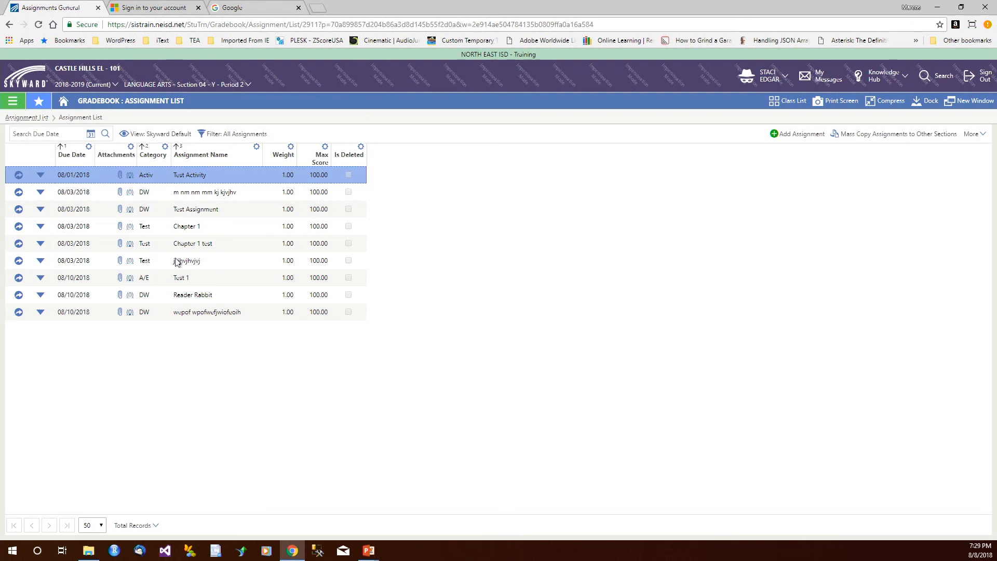
Step: Start a new assignment with due date 08/10/2018 and category C/H (Classwork/Homework)
left_click(774, 135)
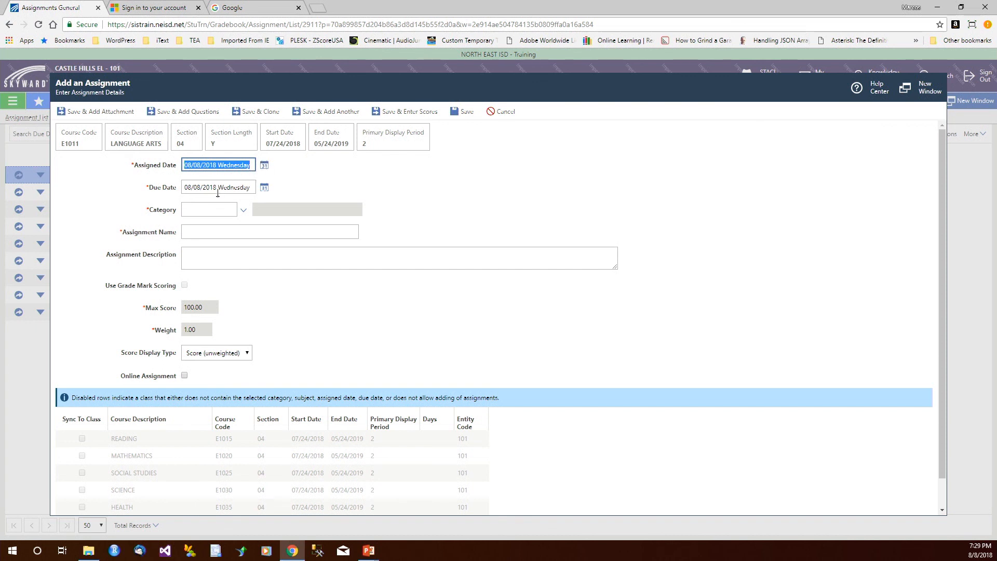
left_click(265, 189)
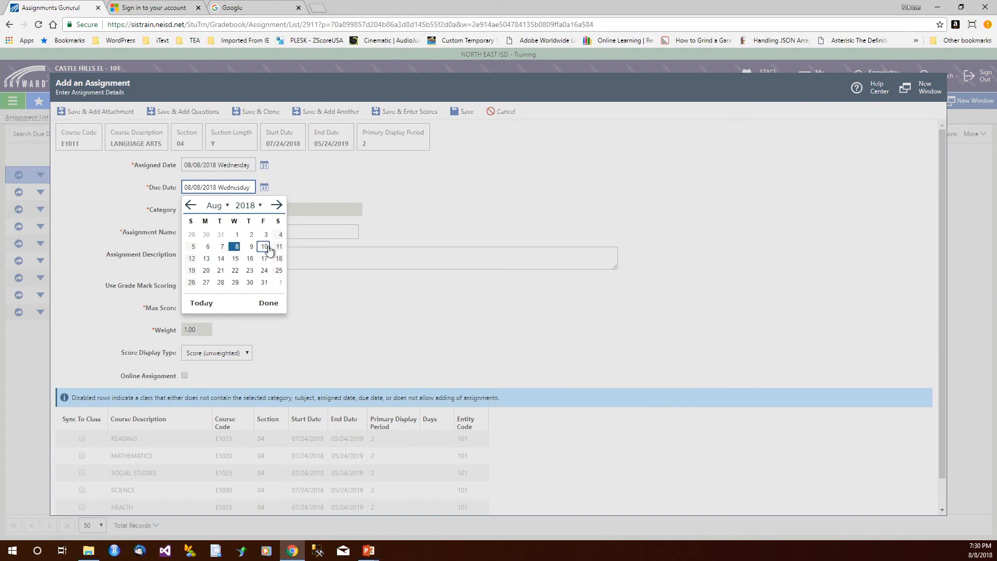
left_click(265, 247)
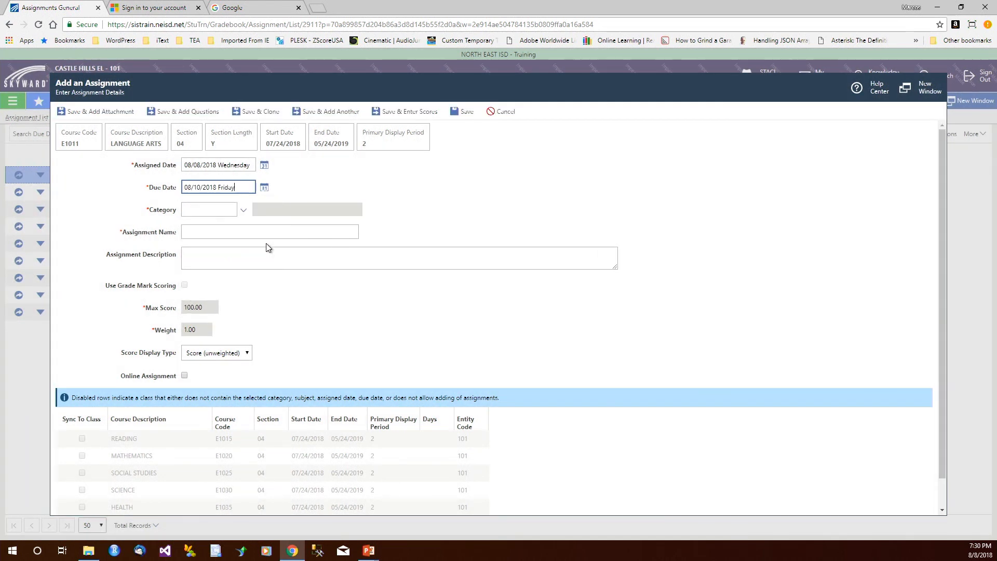
left_click(244, 213)
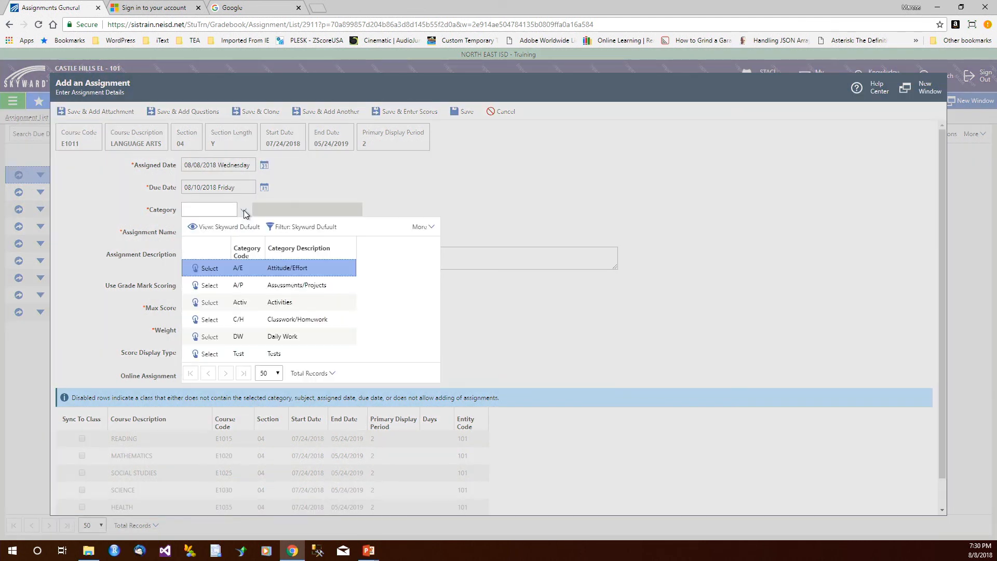
left_click(210, 322)
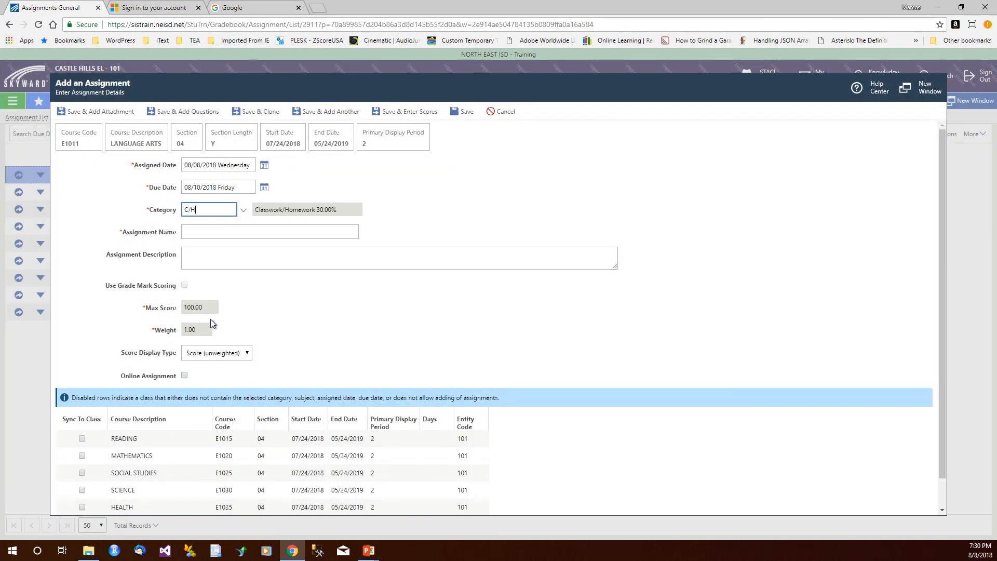
Step: Name the assignment "This is a test" and save it
left_click(198, 233)
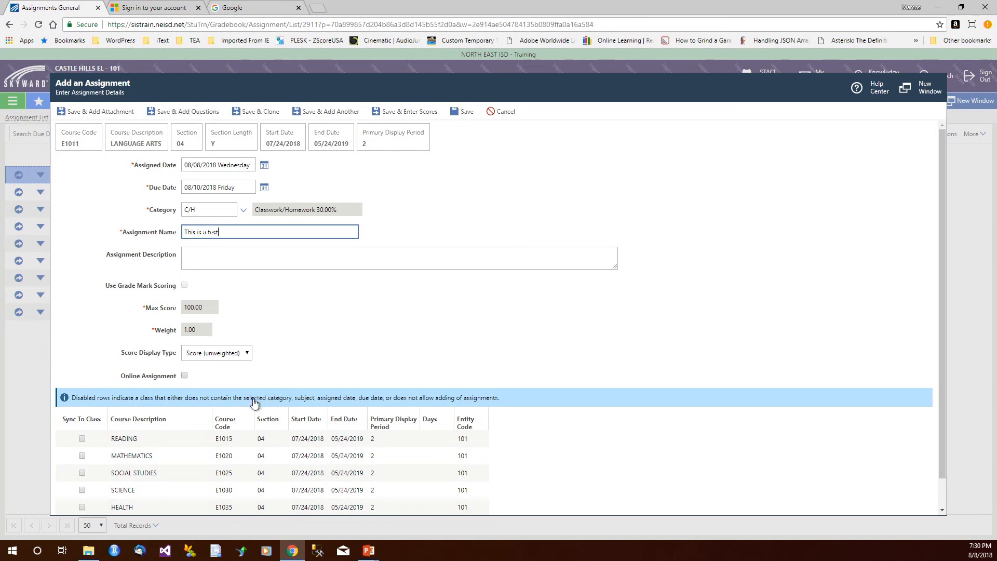
scroll(259, 401, "down", 1)
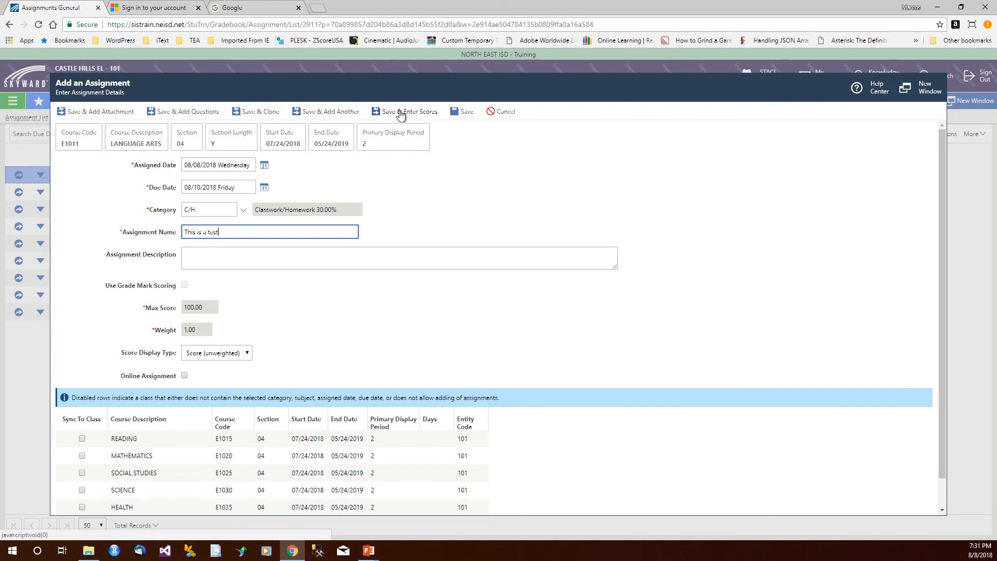
left_click(461, 114)
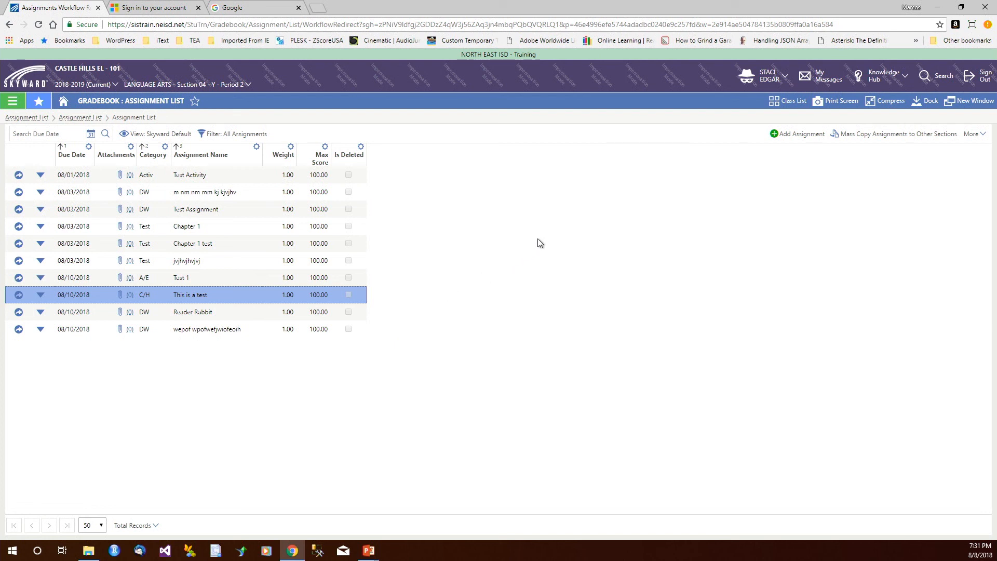
Step: Start a mass copy of assignments to other sections and mark all listed assignments for copying
left_click(863, 136)
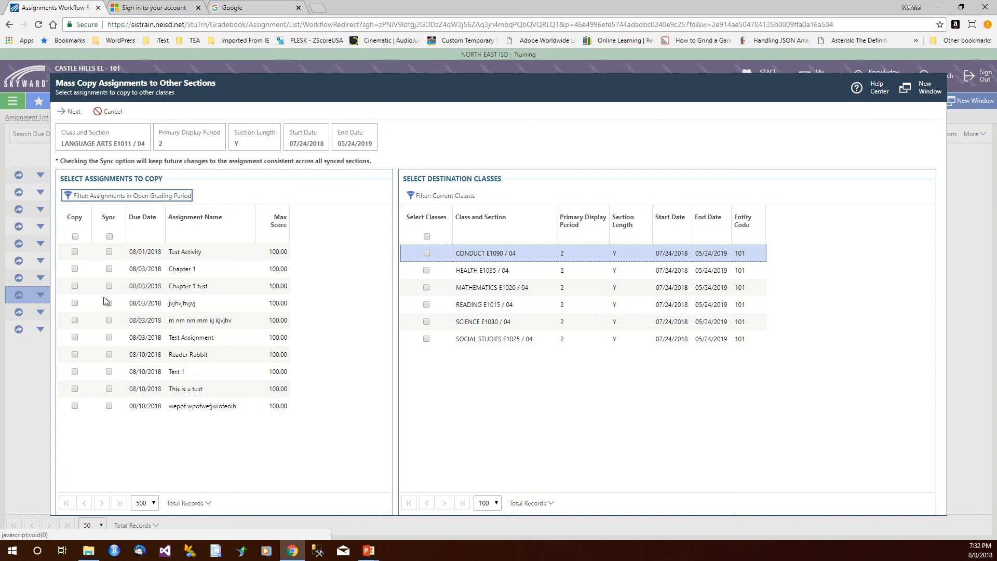
left_click(75, 253)
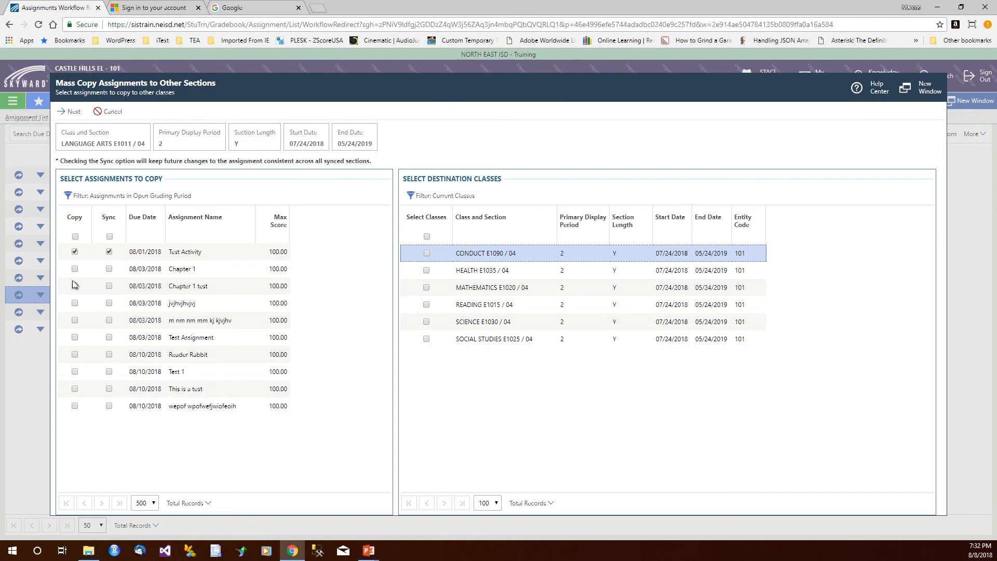
left_click(75, 269)
left_click(76, 287)
left_click(74, 304)
left_click(75, 237)
Step: Choose HEALTH, MATHEMATICS, READING and SCIENCE Section 04 as the destination classes
left_click(426, 271)
left_click(427, 288)
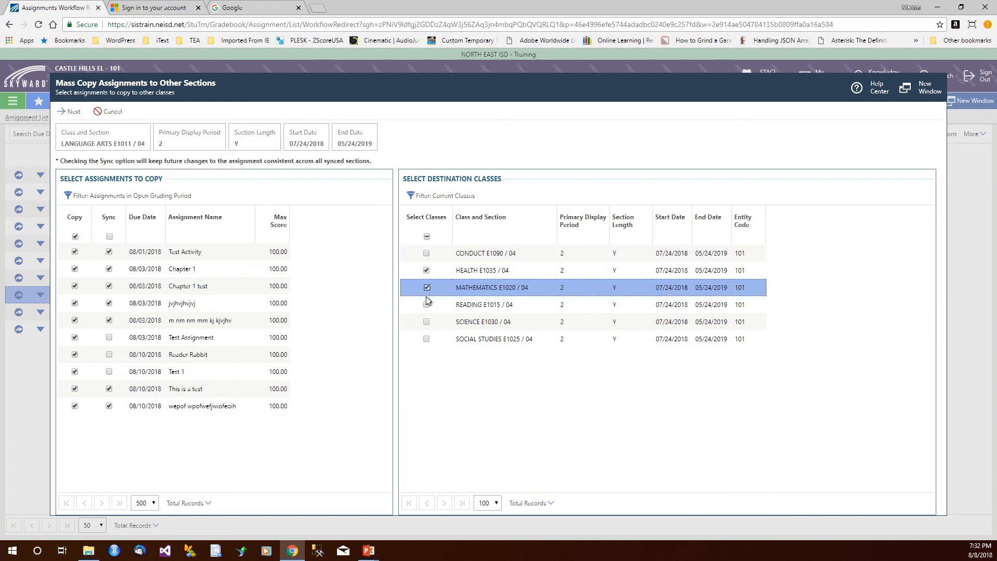
left_click(427, 306)
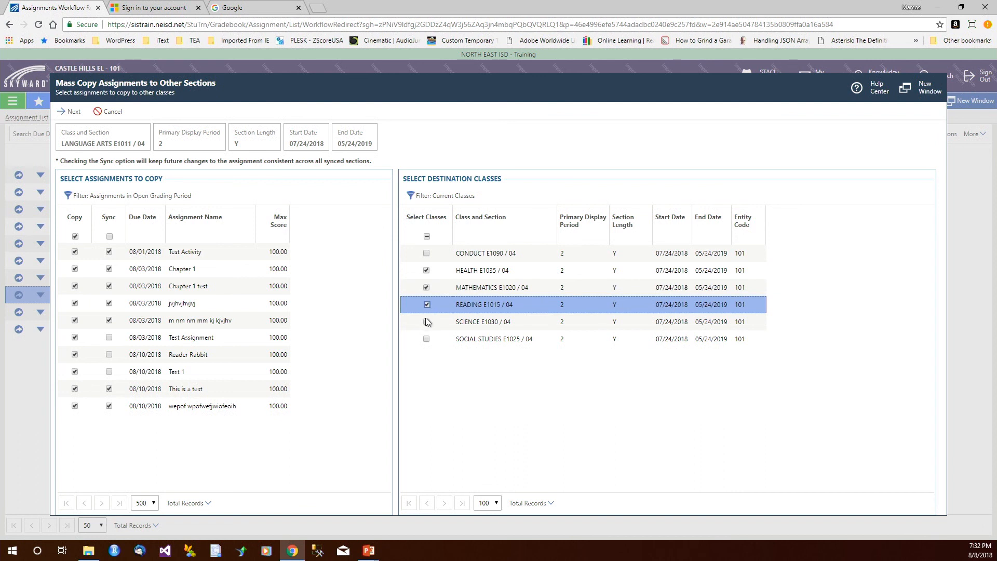
left_click(426, 322)
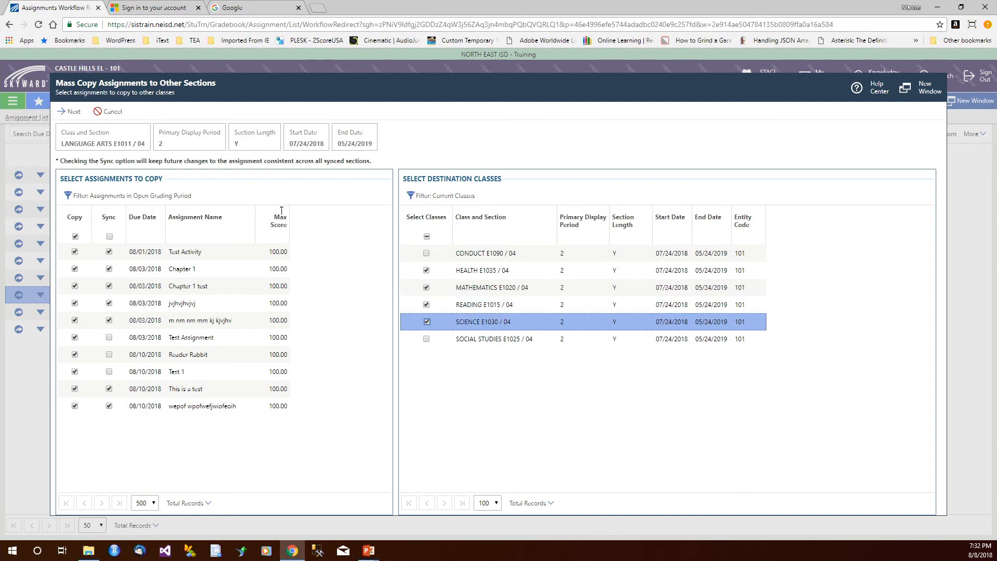
Step: Preview the assignment copies for the selected classes and run the mass copy process
left_click(73, 112)
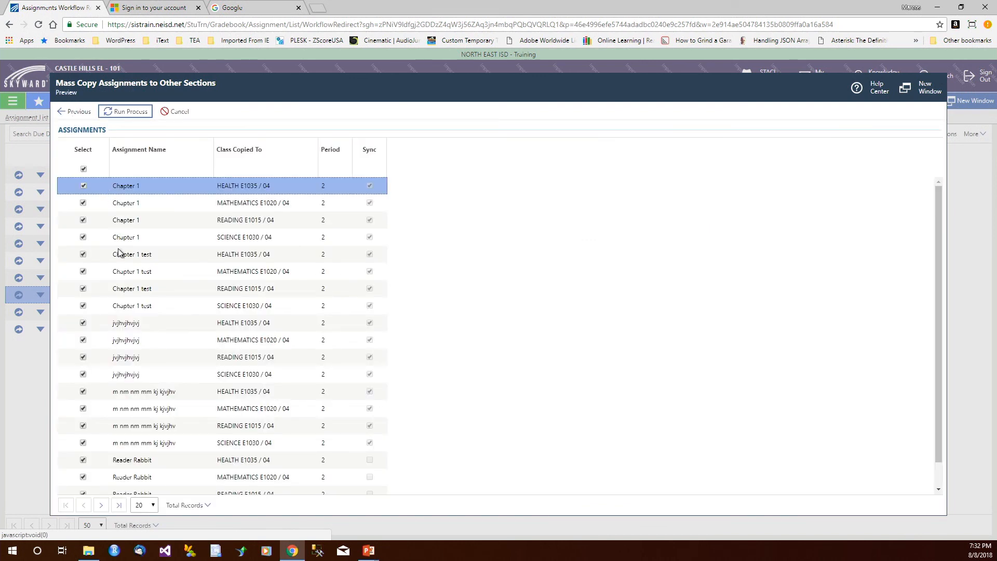
scroll(134, 279, "down", 1)
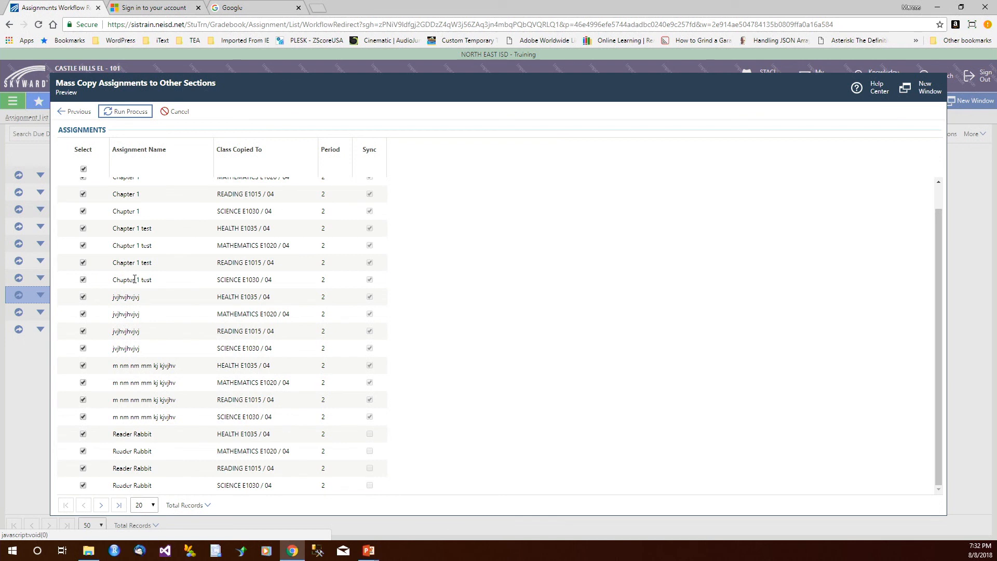
scroll(134, 279, "up", 1)
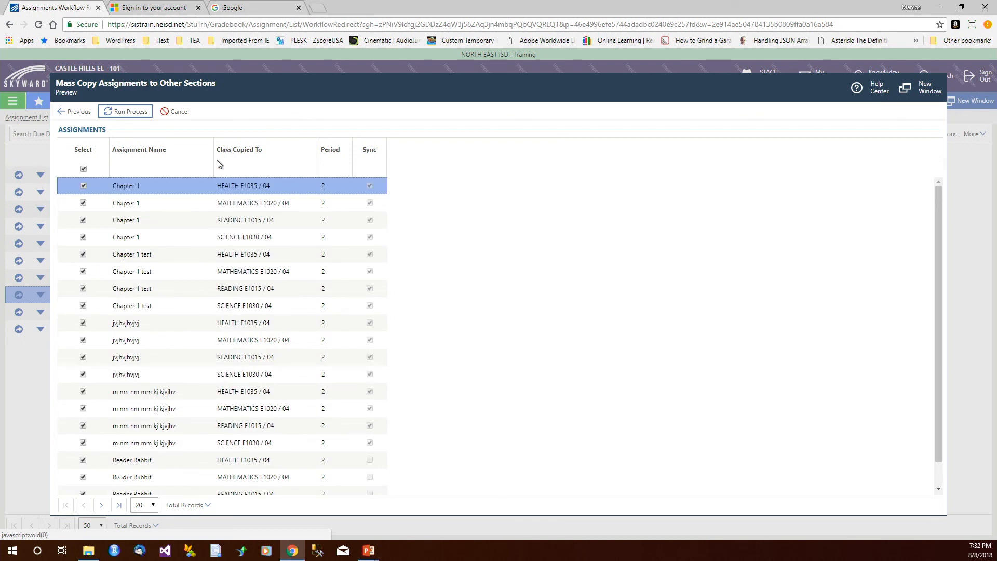
left_click(131, 112)
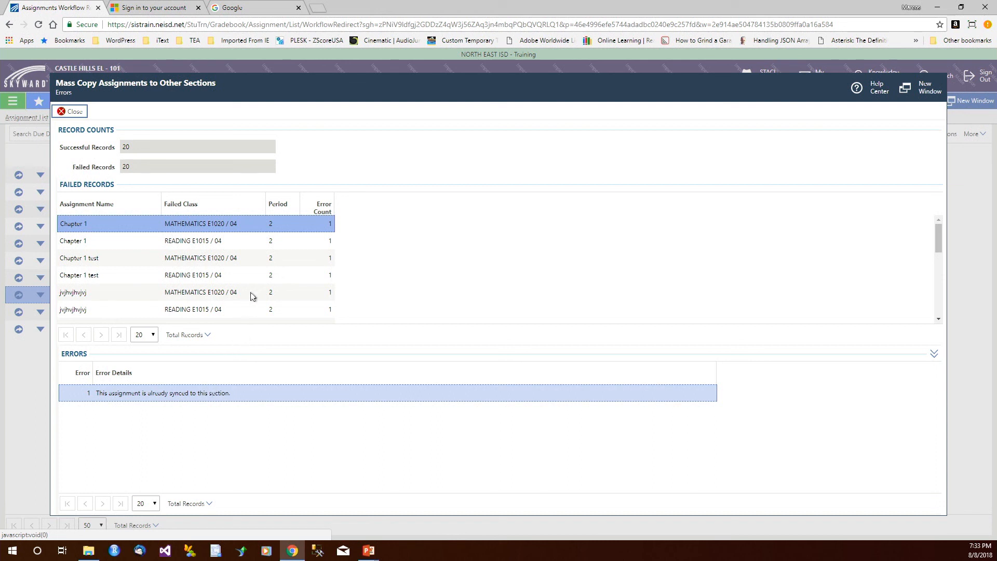
Step: Review the failed records of the mass copy and close the results to return to the assignment list
scroll(248, 263, "down", 3)
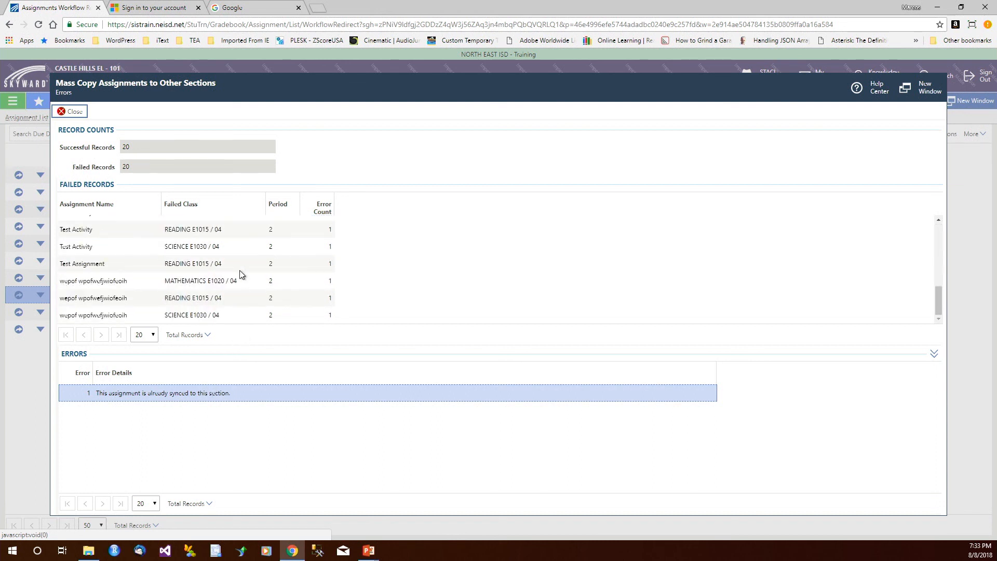
scroll(239, 270, "up", 3)
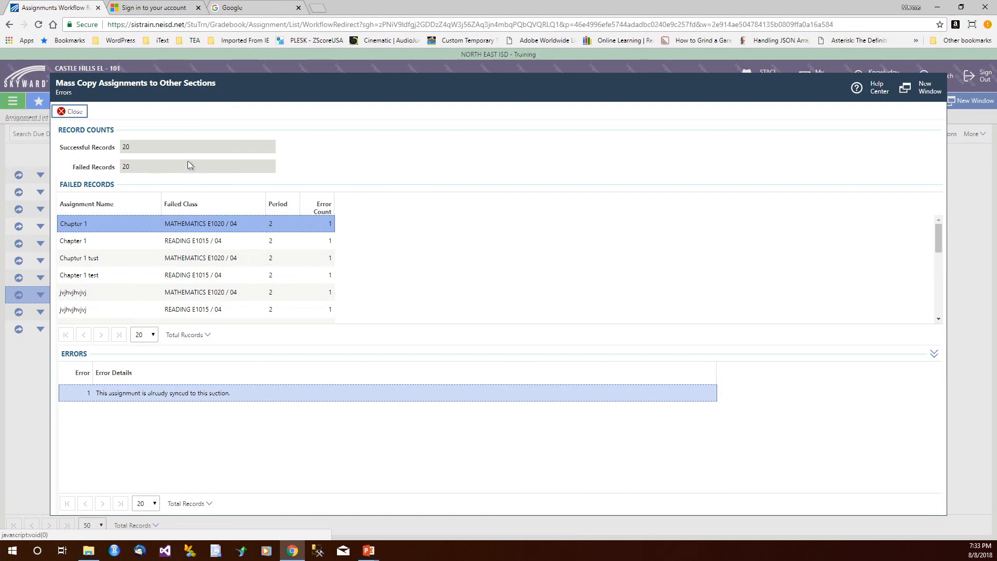
left_click(73, 112)
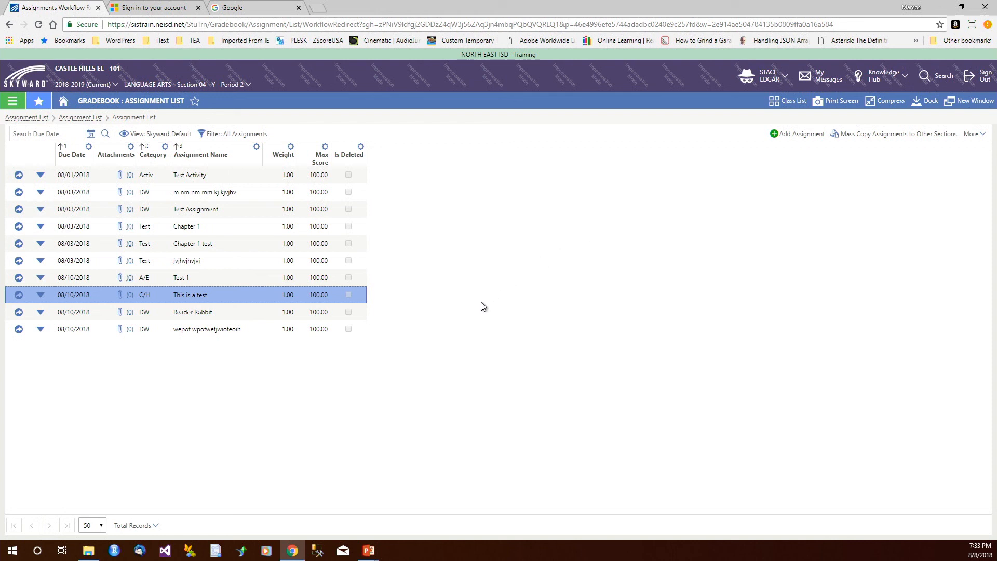
Step: Switch to the PowerPoint slide show with the Gradebook - Assignments slide
key("alt+Tab")
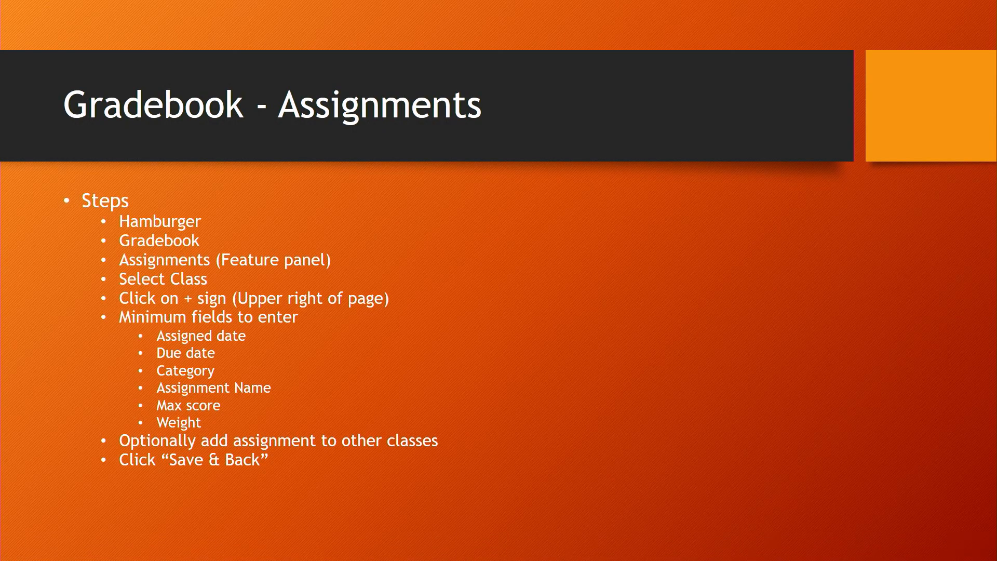